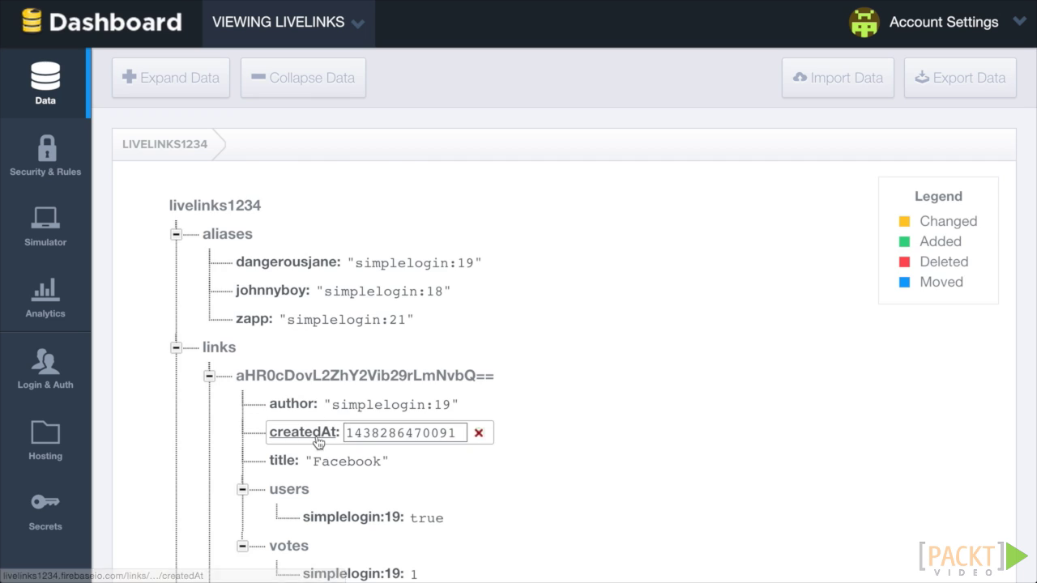
Step: Add a voteCount key of 1 to both the Facebook and Yahoo links
scroll(340, 325, "down", 4)
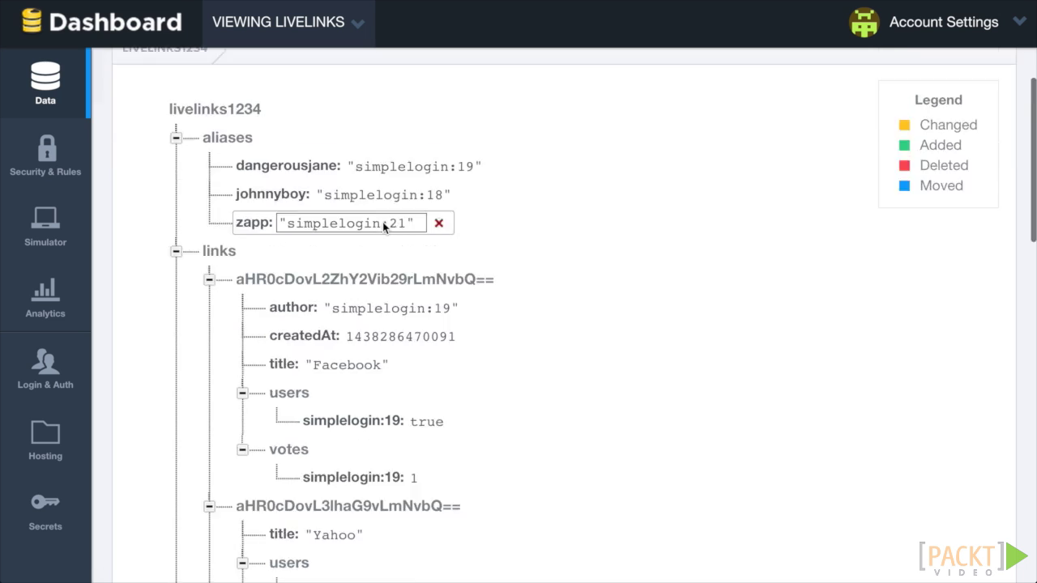
left_click(504, 208)
type("voteCount")
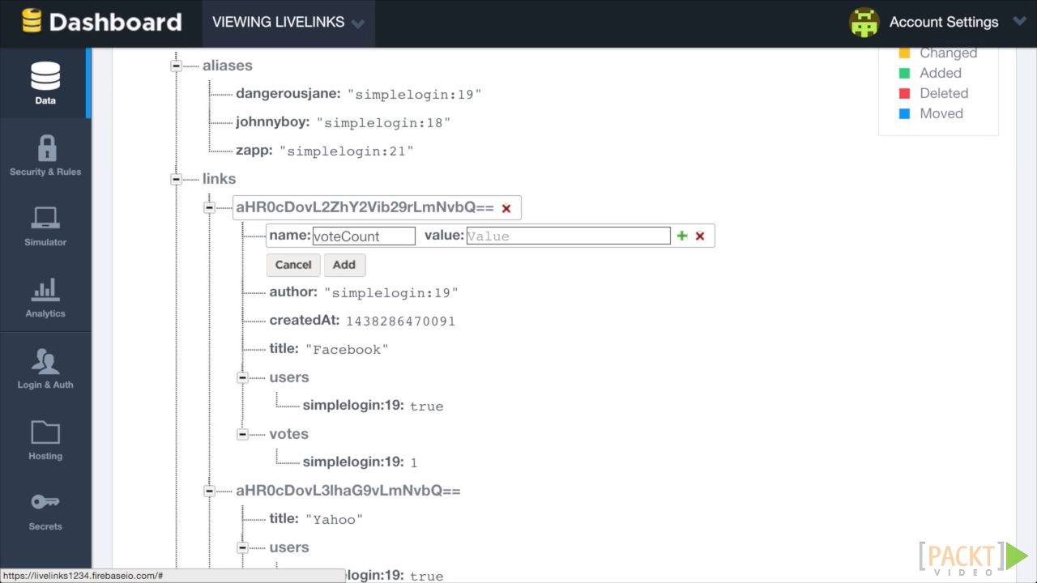
key("Tab")
type("1")
key("Return")
scroll(446, 332, "down", 3)
left_click(468, 328)
type("voteCou")
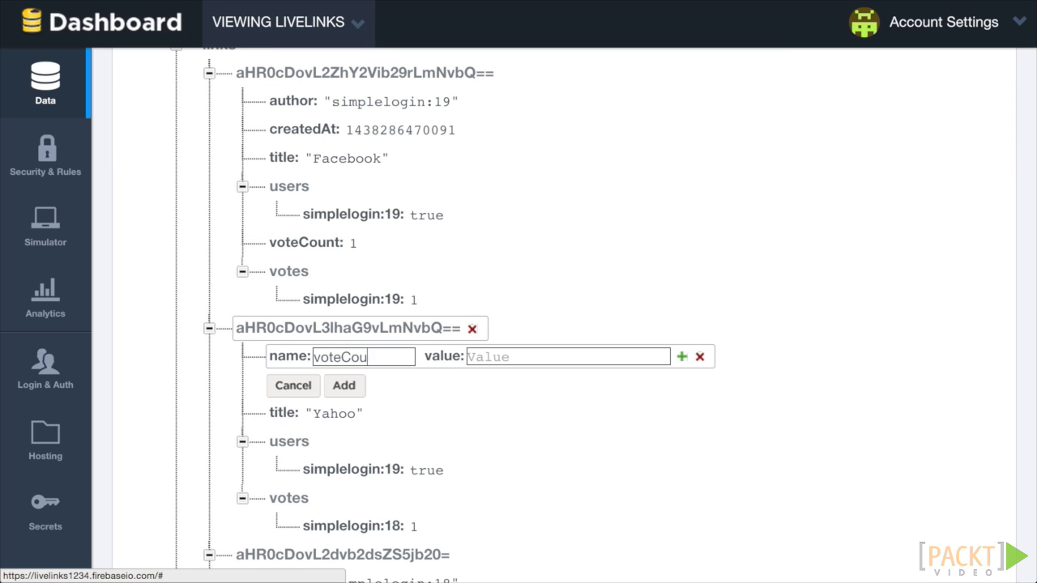
type("nt")
key("Tab")
type("1")
Step: Add voteCount 2 to the Google link and voteCount 3 to the Microsoft link
scroll(585, 348, "down", 5)
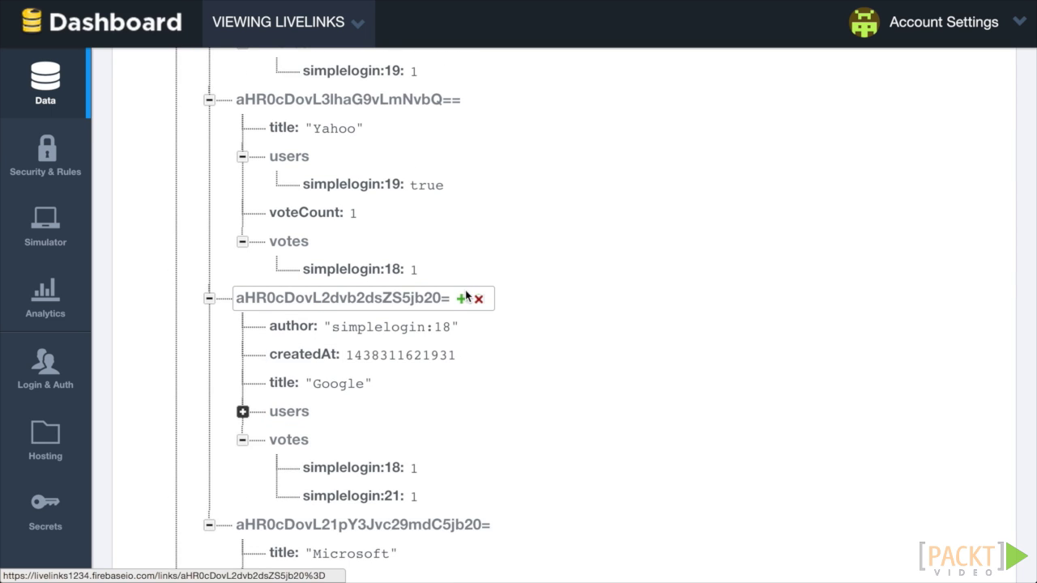
left_click(464, 302)
type("voteCount")
key("Tab")
type("2")
key("Return")
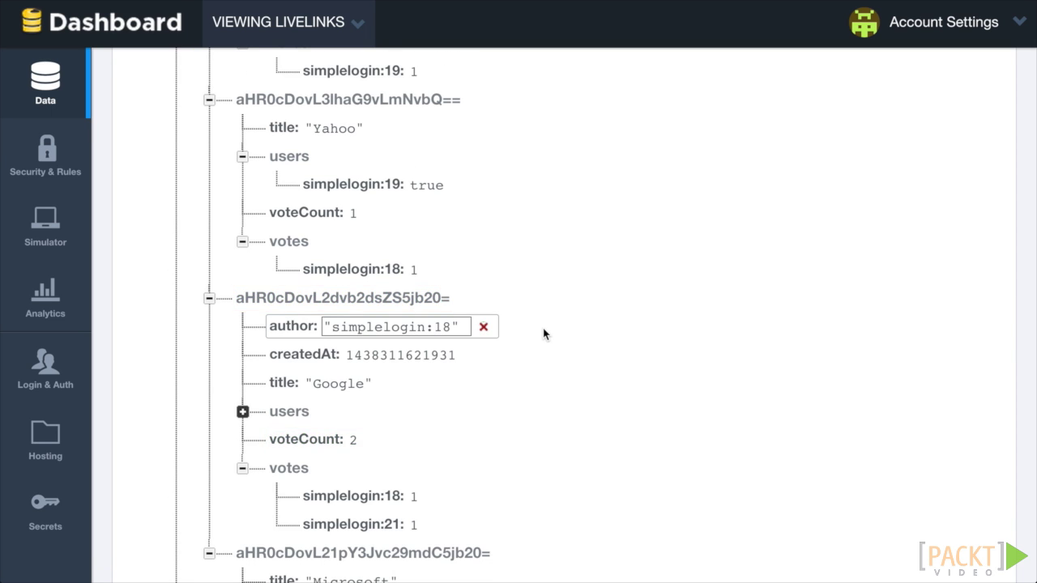
scroll(544, 334, "down", 2)
scroll(543, 334, "down", 4)
scroll(528, 227, "up", 1)
left_click(506, 281)
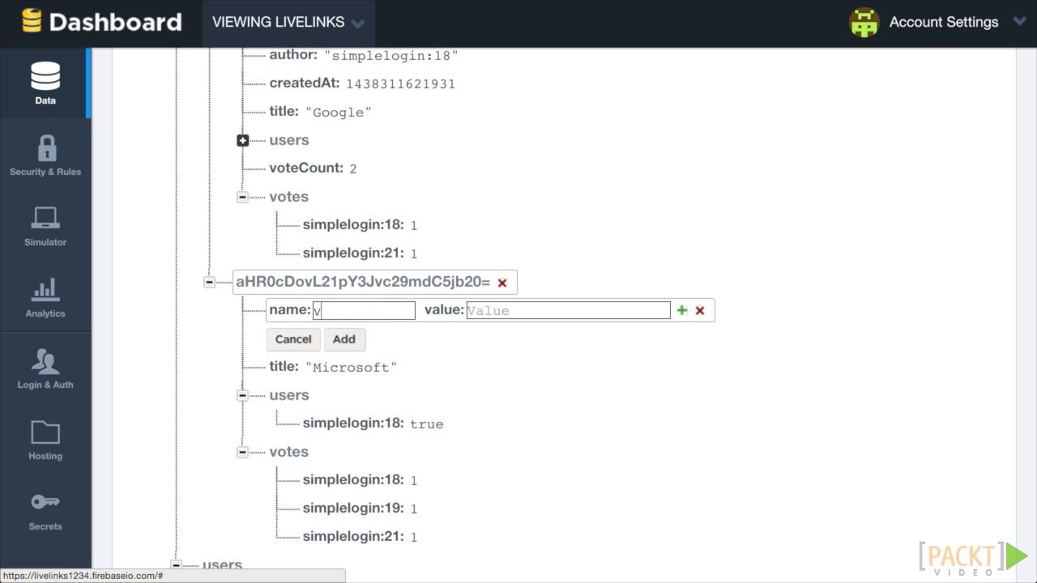
type("voteCount")
key("Tab")
type("3")
key("Return")
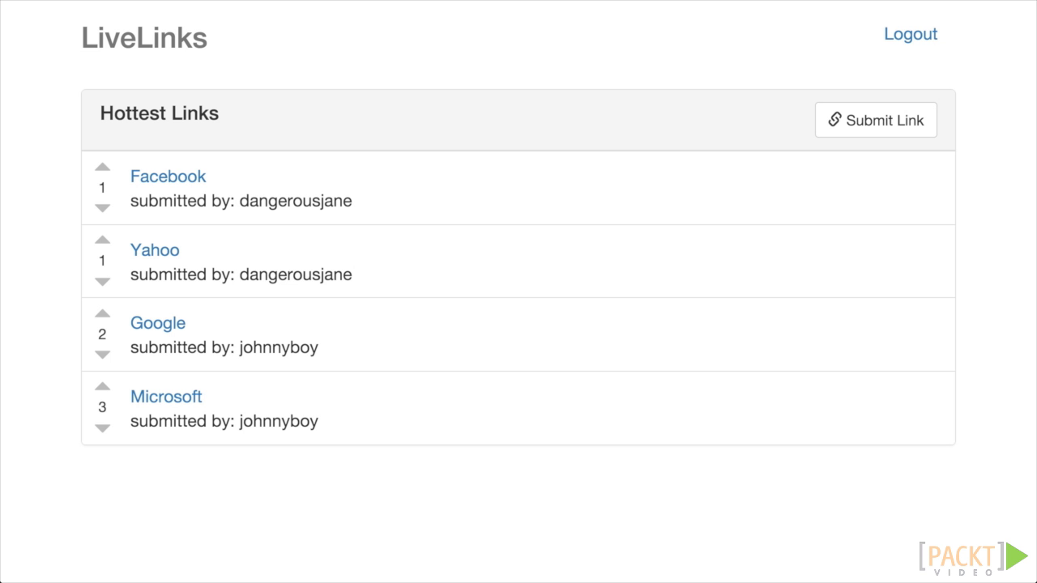
Step: Create ll = new LiveLinks('livelinks1234') and set linksRef to its 'links' child
type("ll = new LiveLinks('livelinks1234');")
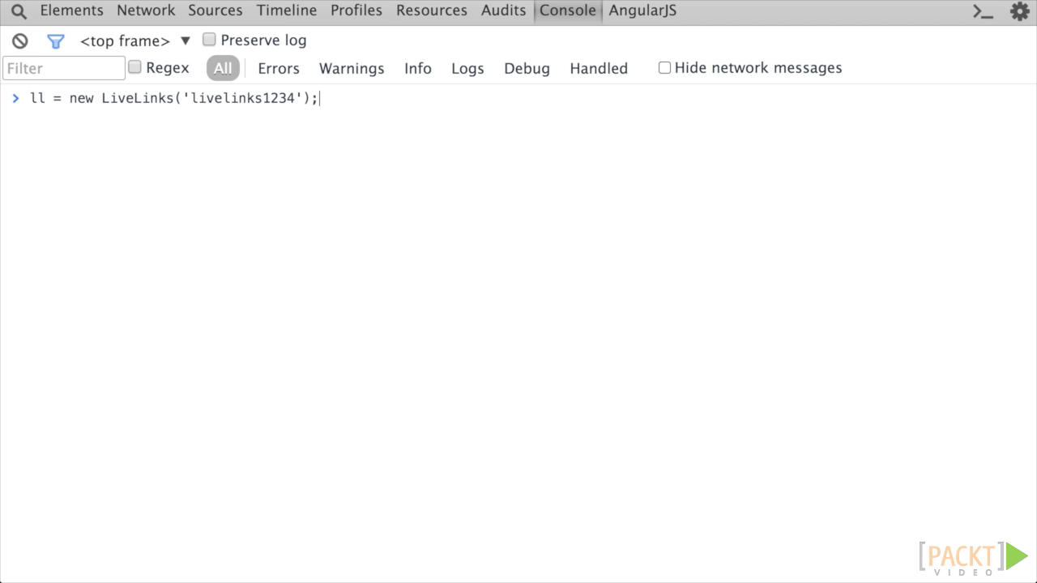
key("Return")
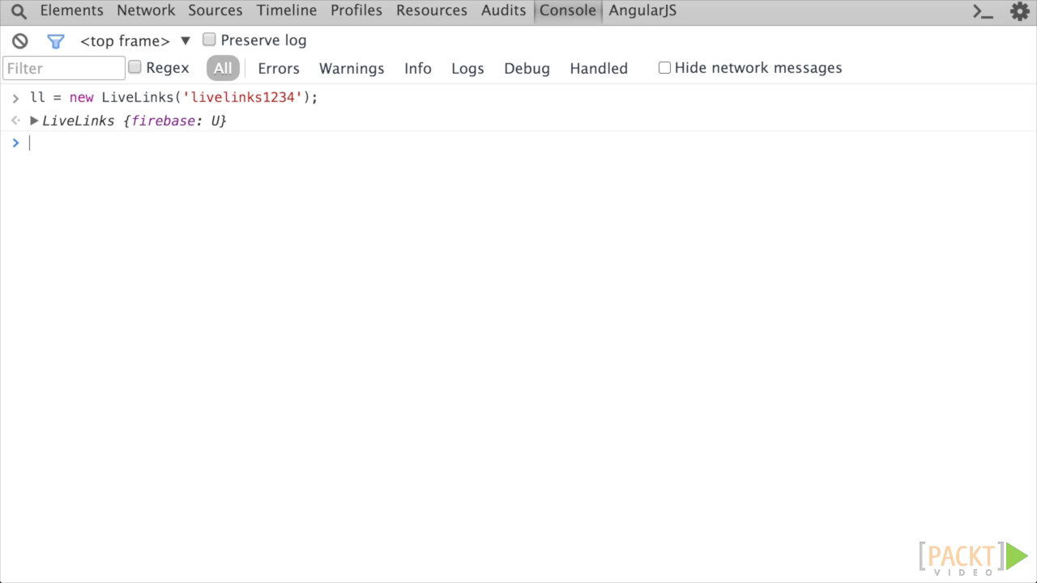
type("linksRef = ll.firebase.child('links')")
key("Return")
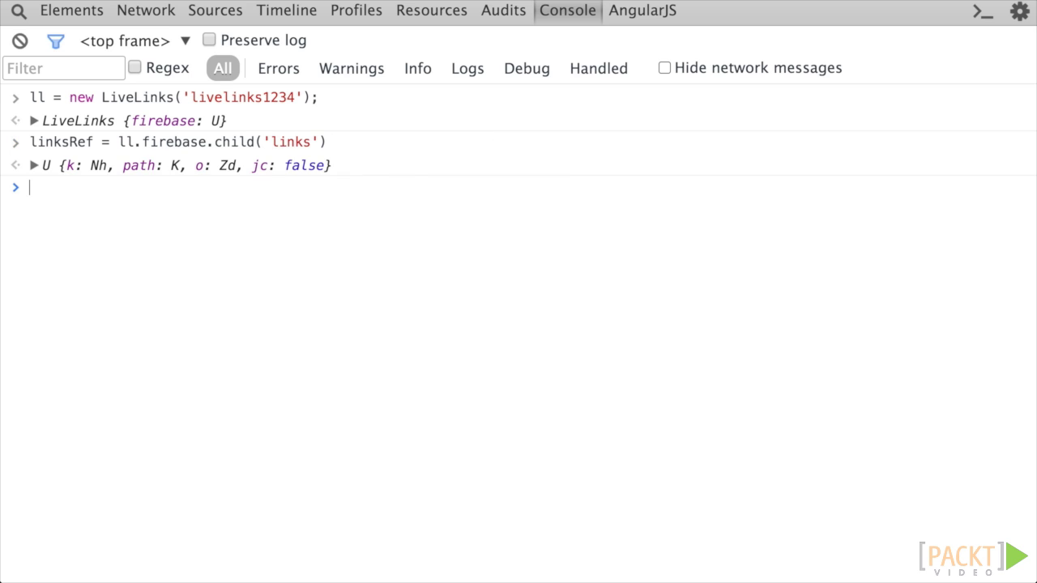
Step: Run the orderByChild('voteCount') query logging each link's title and voteCount, then clear the console
type("linksRef.orderByChild('voteCount').on('child_added', function(snapshot) {   console.log(snapshot.val().title, \": \", snapshot.val().voteCount); });")
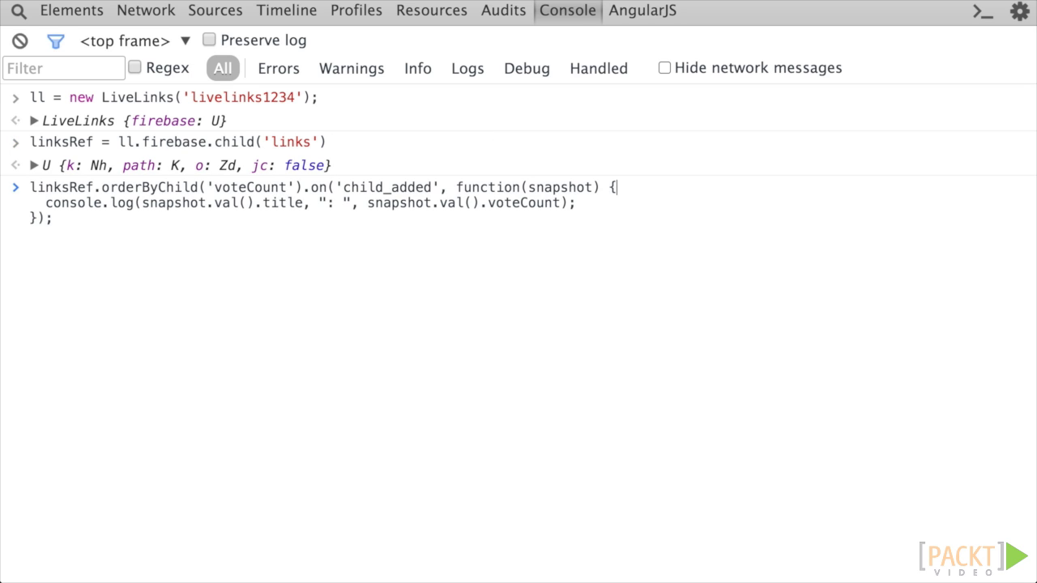
left_click(46, 203)
left_click(256, 204)
left_click(577, 216)
key("Return")
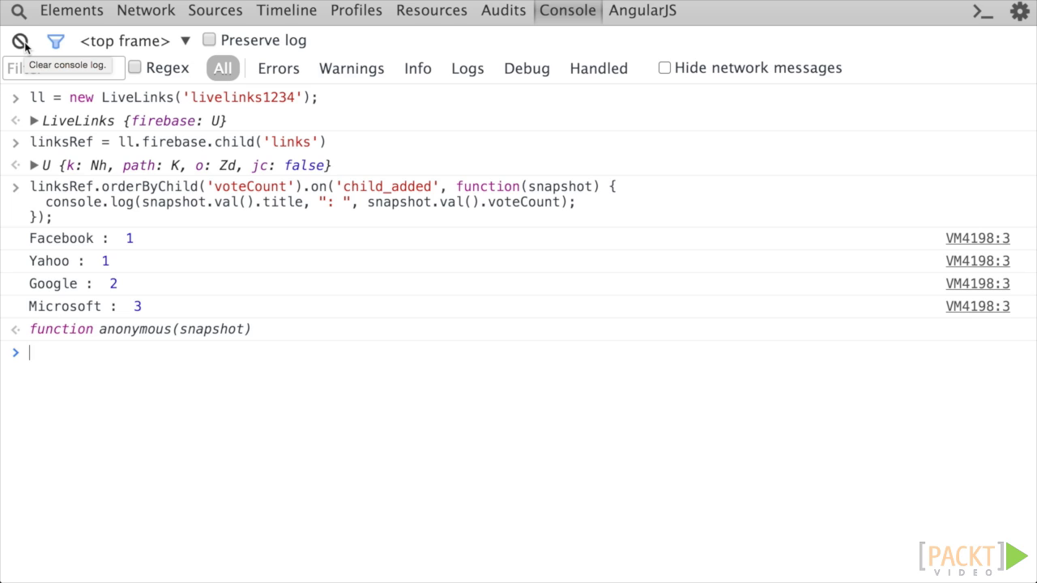
left_click(24, 43)
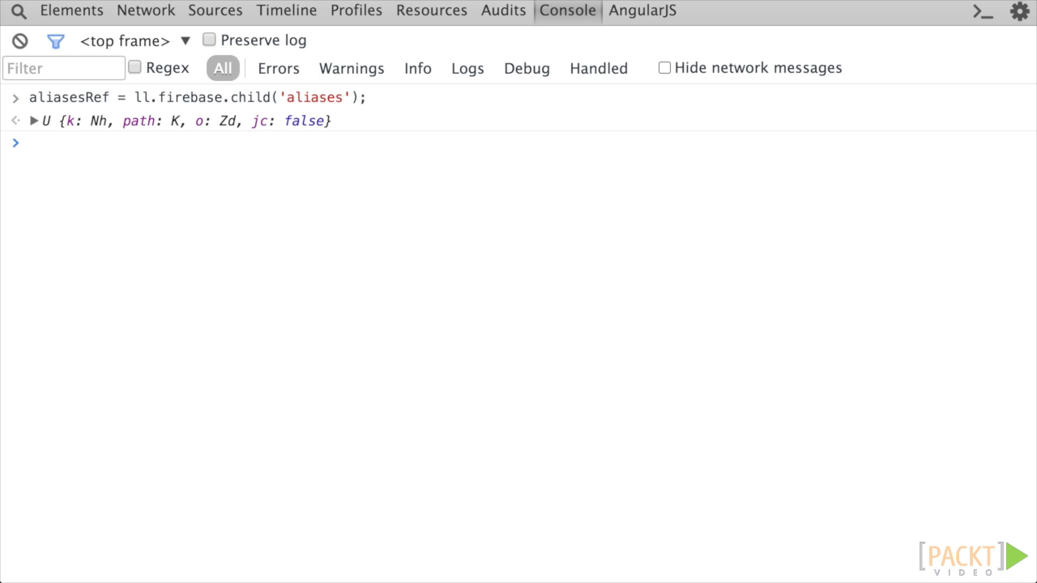
Step: Paste and run the orderByKey() snippet logging each alias with its user id
type("aliasesRef.orderByKey().on('child_added', function(snapshot) {   console.log(snapshot.key(), \"::\", snapshot.val()); });")
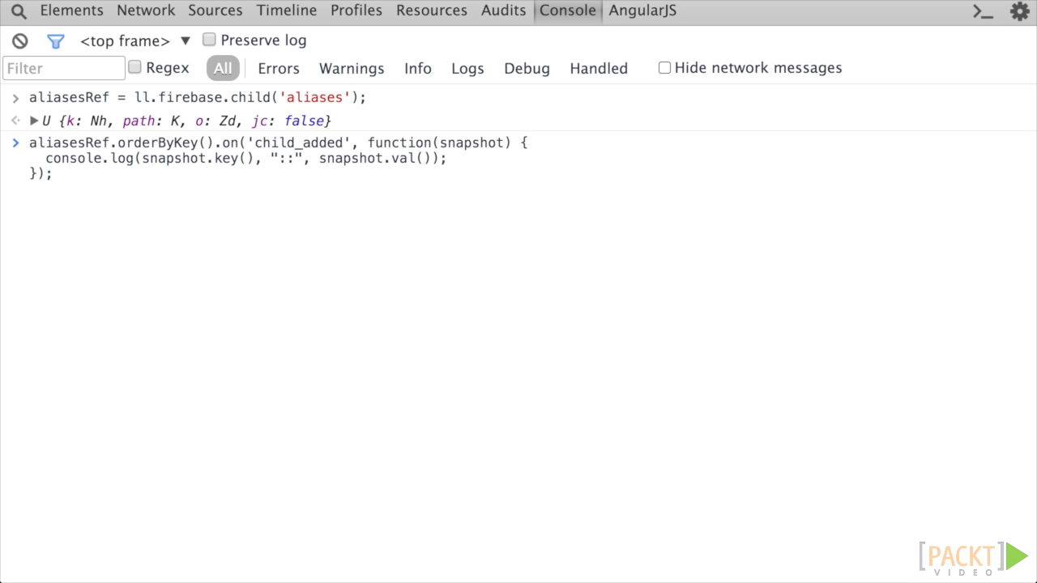
key("Down")
key("Down")
key("Return")
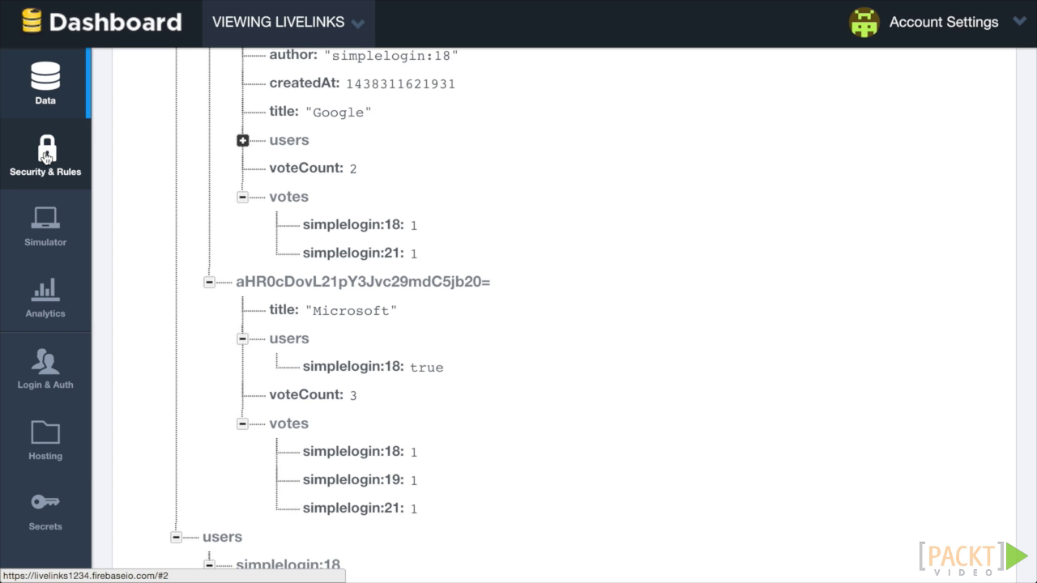
Step: Add ".indexOn": ["voteCount", "createdAt"] to the links security rules and save them
left_click(46, 158)
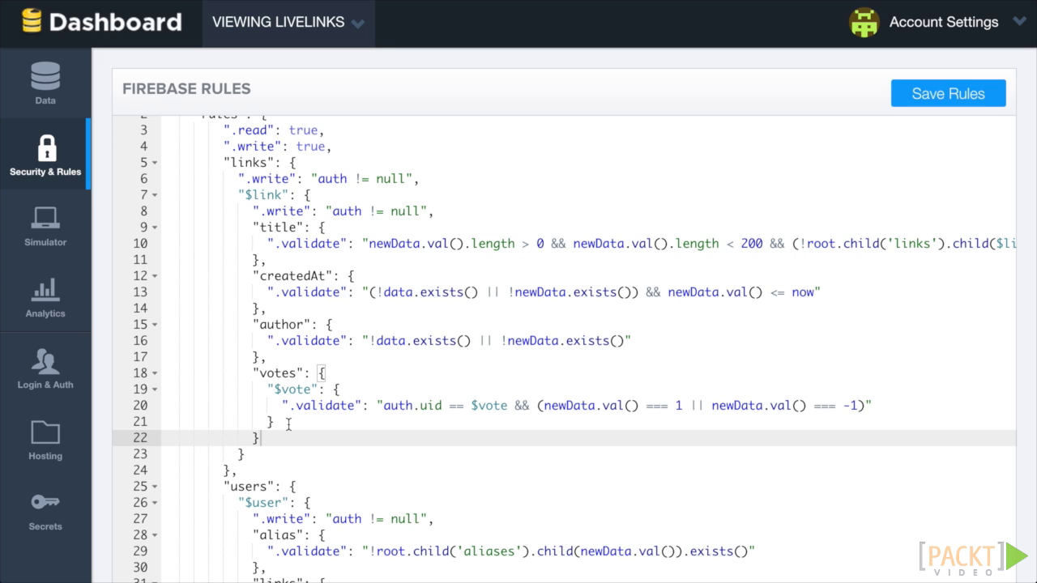
scroll(287, 425, "down", 2)
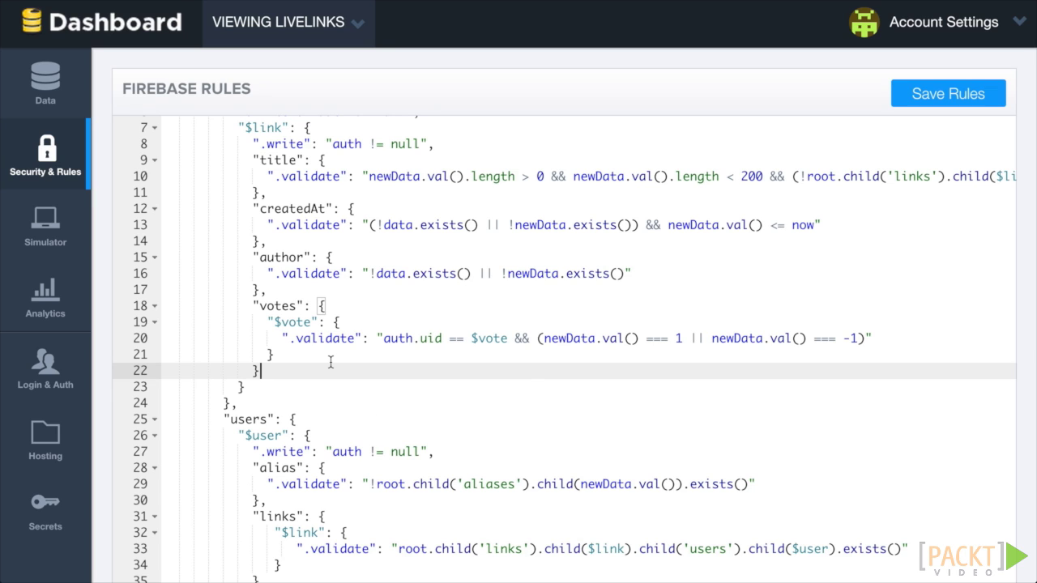
type(",         \".indexOn\": [\"voteCount\", \"createdAt\"]")
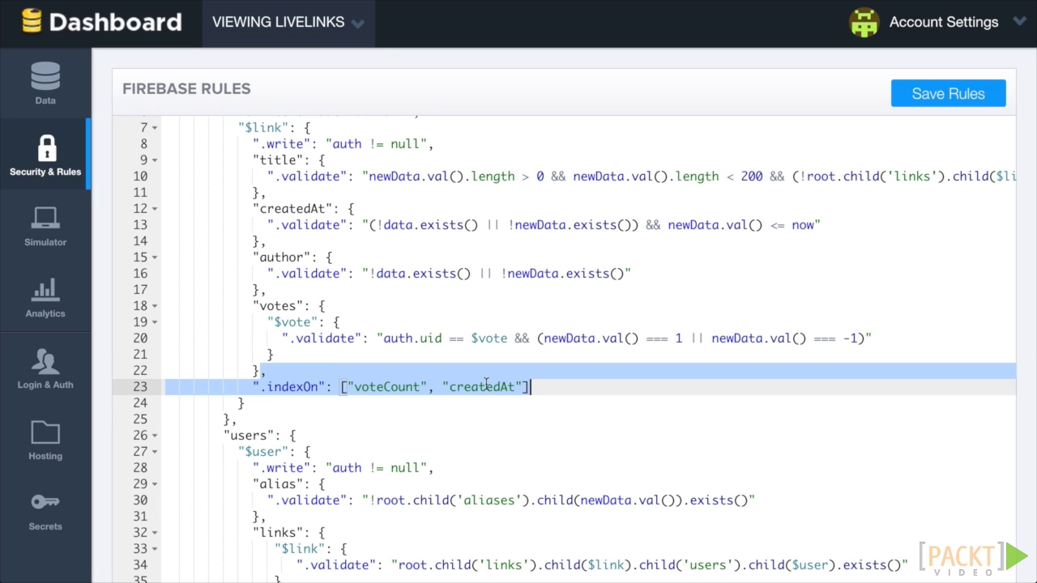
left_click(372, 381)
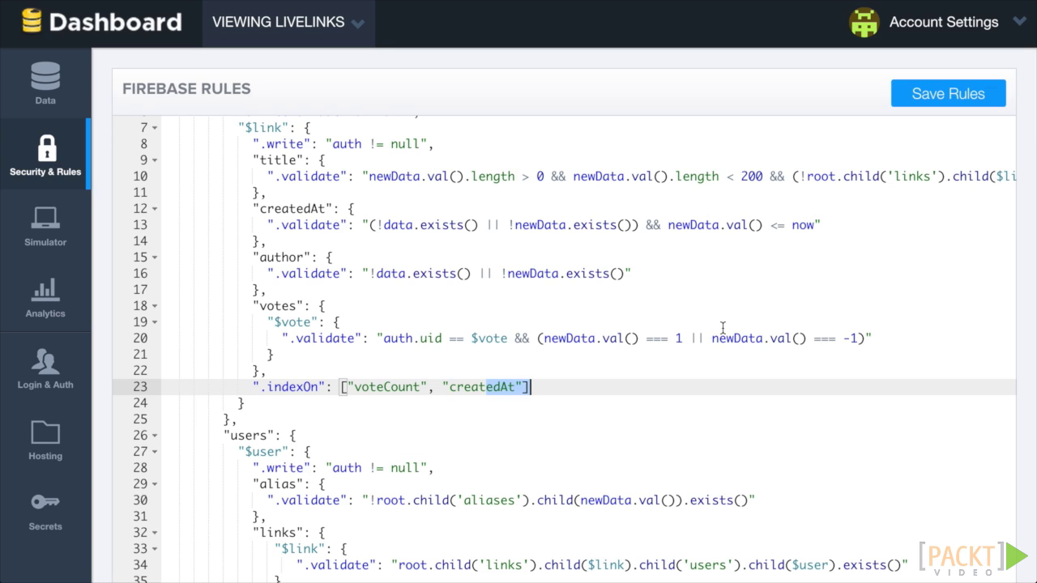
left_click(942, 104)
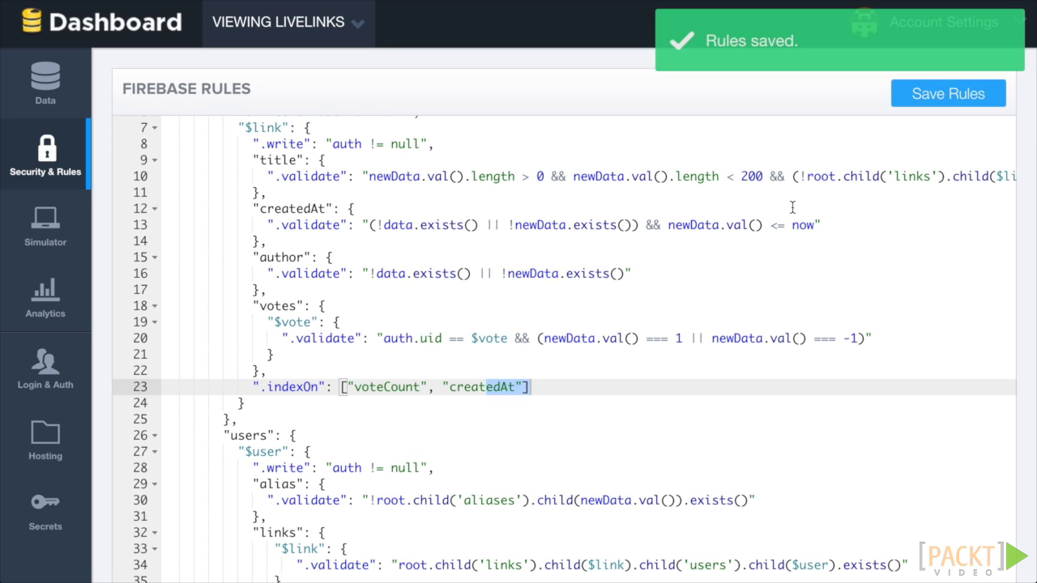